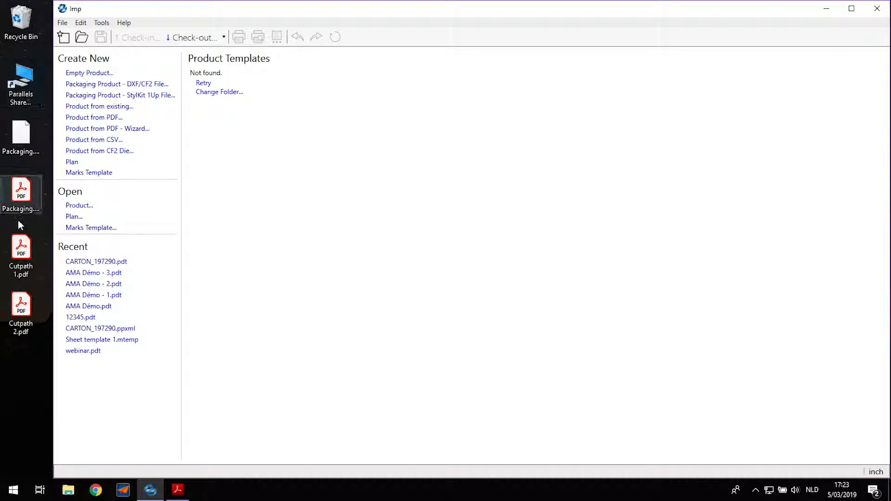
- View the artwork of Cutpath 1.pdf from the desktop in Adobe Acrobat Reader and close it
{"action": "left_click", "coordinate": [26, 251]}
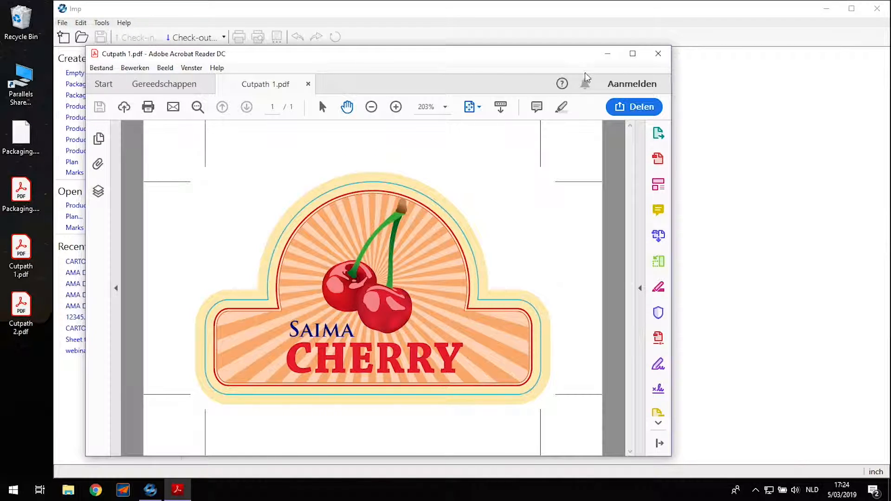
{"action": "left_click", "coordinate": [658, 53]}
- Create a Gang product from Cutpath 1.pdf and Cutpath 2.pdf, importing the cut lines from the spot color CUTLINES
{"action": "left_click_drag", "start_coordinate": [7, 331], "coordinate": [8, 328]}
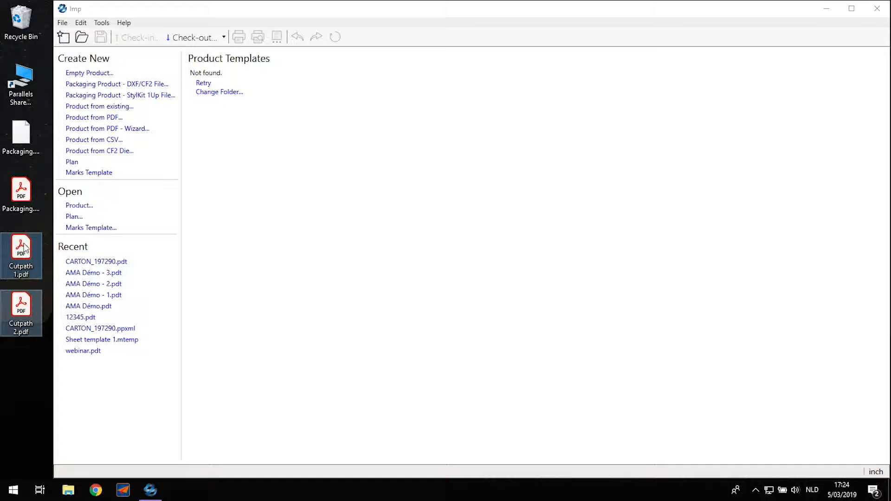
{"action": "left_click_drag", "start_coordinate": [27, 249], "coordinate": [356, 247]}
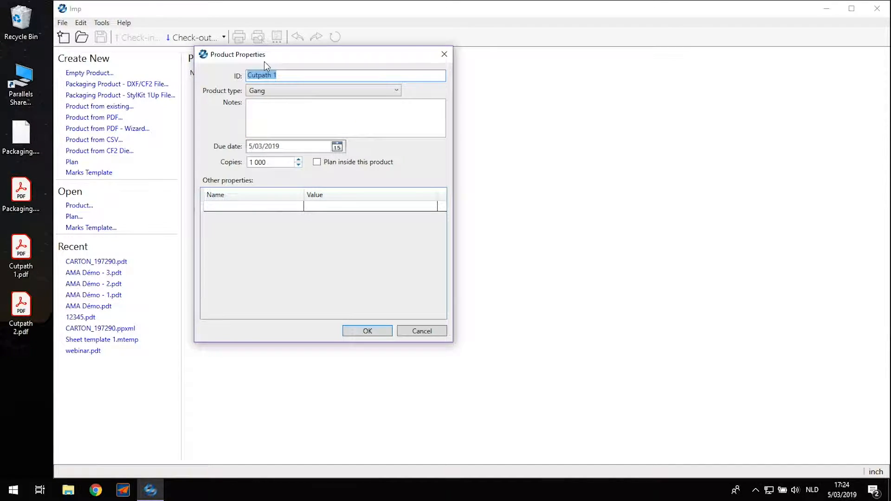
{"action": "left_click", "coordinate": [375, 330]}
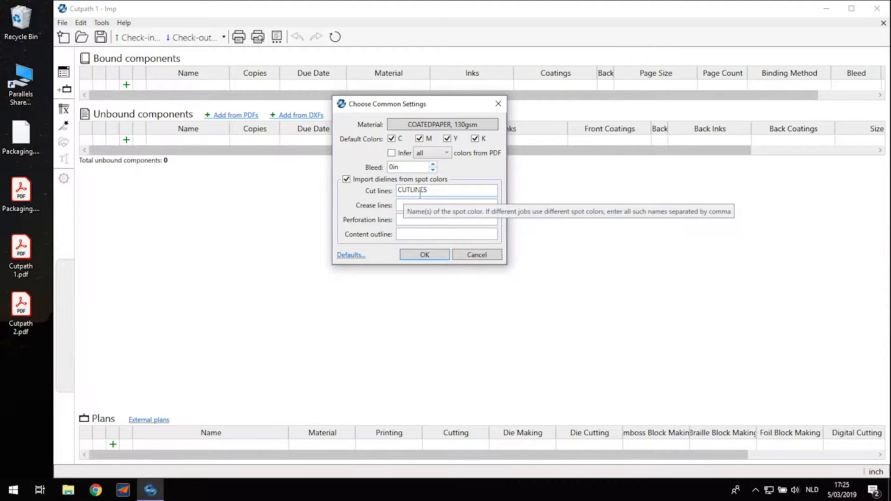
{"action": "left_click", "coordinate": [442, 256]}
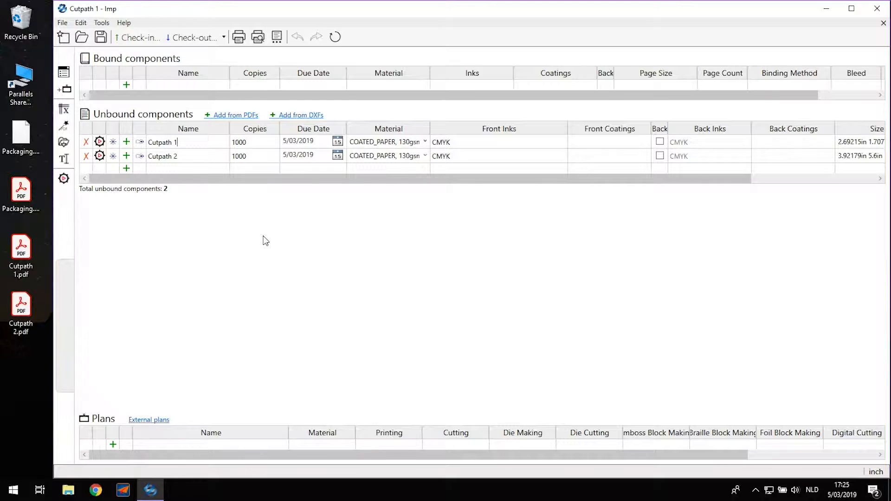
- Inspect the imported outlines of the Cutpath 1 and Cutpath 2 components
{"action": "left_click", "coordinate": [140, 143]}
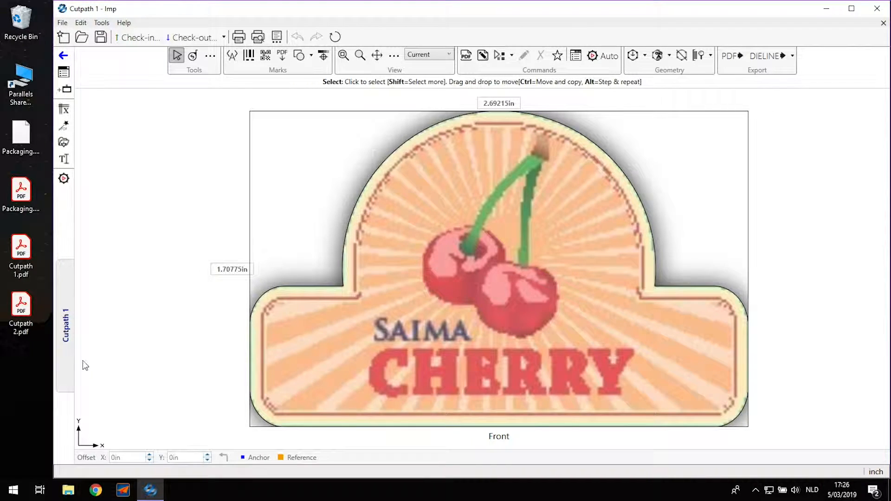
{"action": "left_click", "coordinate": [66, 337]}
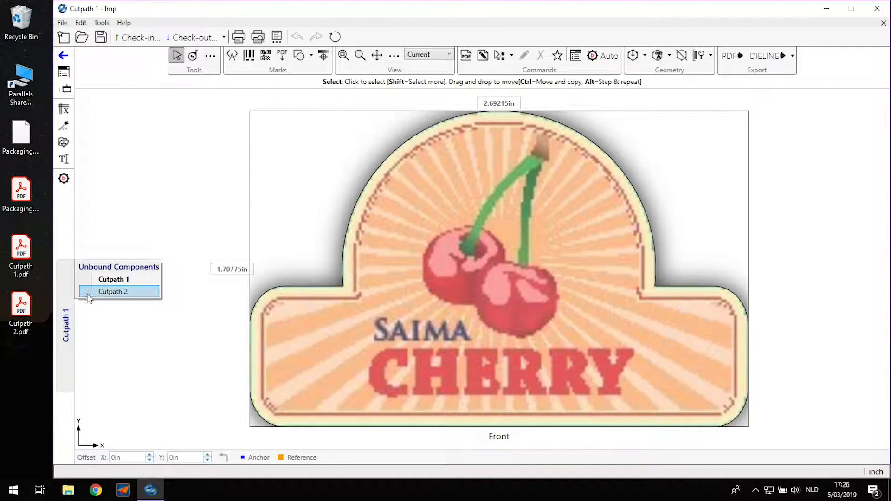
{"action": "left_click", "coordinate": [136, 290]}
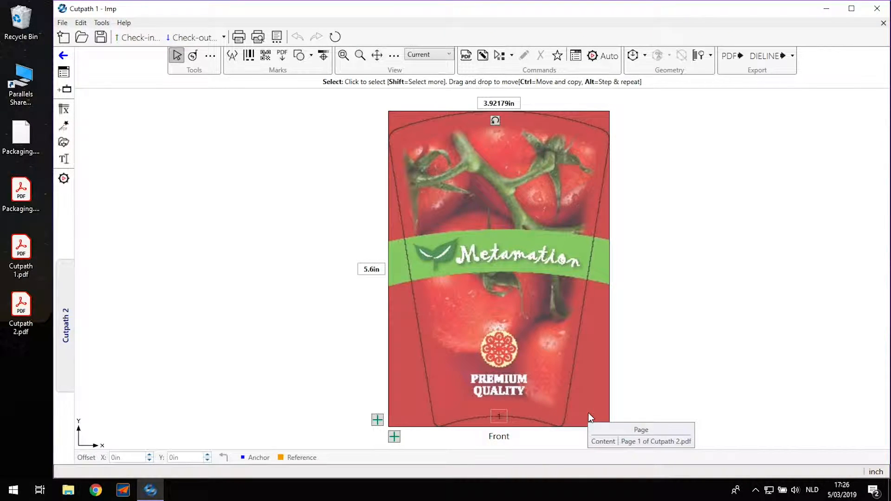
- Import the geometry of the Cutpath 2 component from its PDF, using the spot color Snijlijn for the cut lines
{"action": "left_click", "coordinate": [645, 58]}
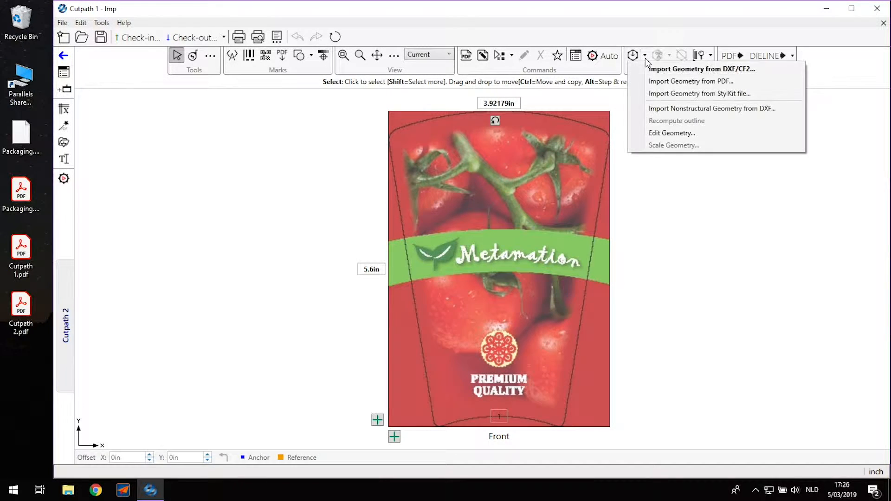
{"action": "left_click", "coordinate": [653, 83]}
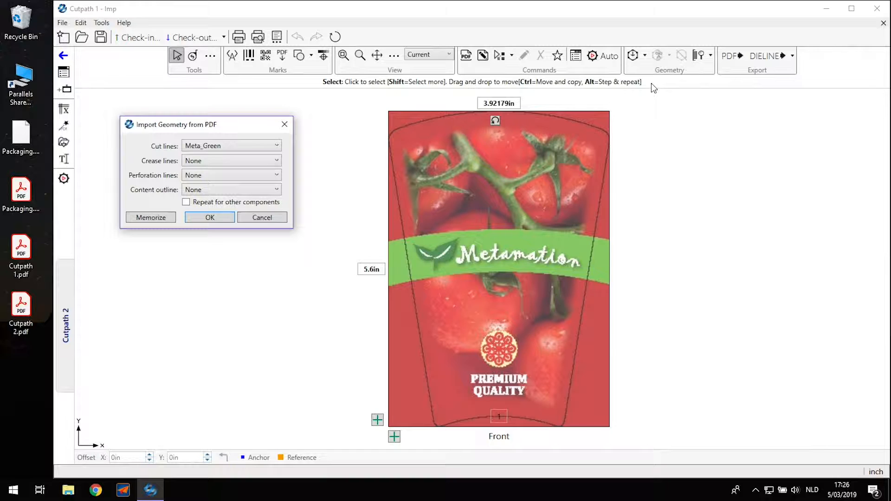
{"action": "left_click", "coordinate": [222, 146]}
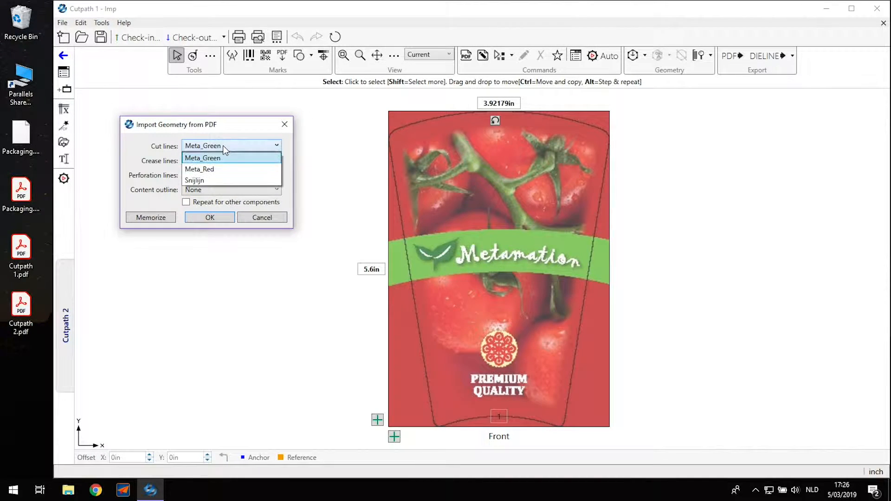
{"action": "left_click", "coordinate": [210, 181]}
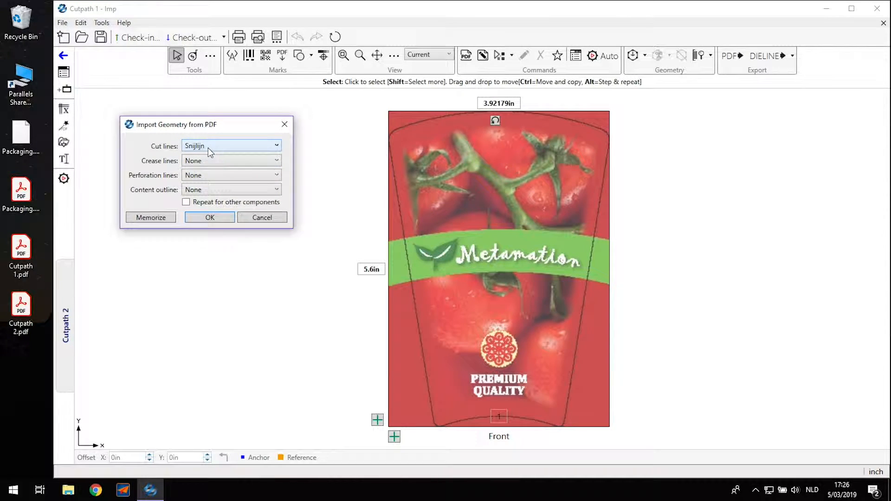
{"action": "left_click", "coordinate": [215, 218]}
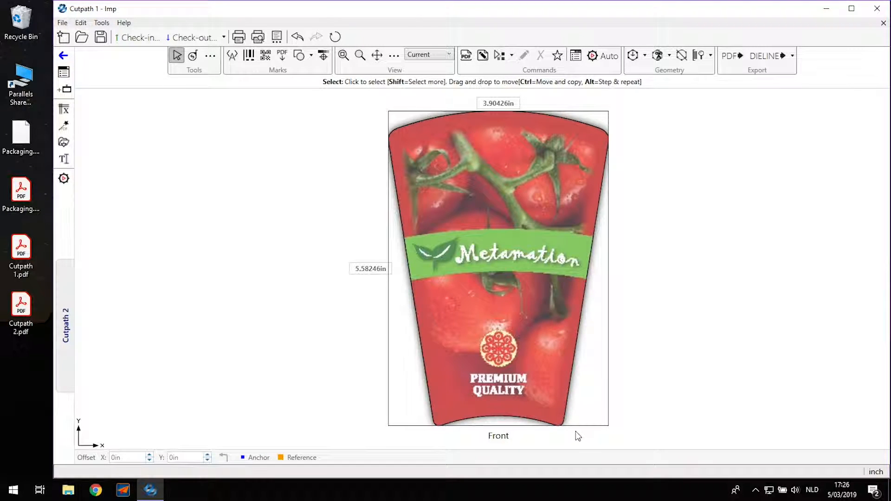
- Close the Cutpath 1 product and discard its changes
{"action": "left_click", "coordinate": [883, 23]}
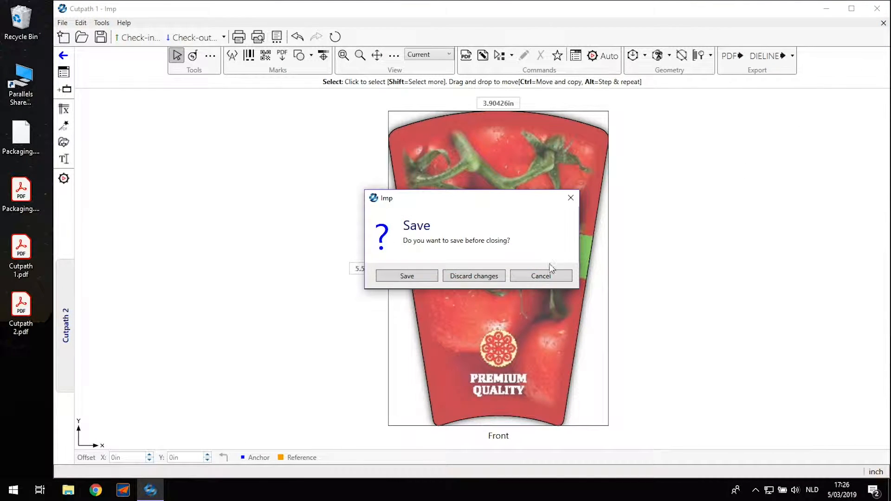
{"action": "left_click", "coordinate": [498, 276]}
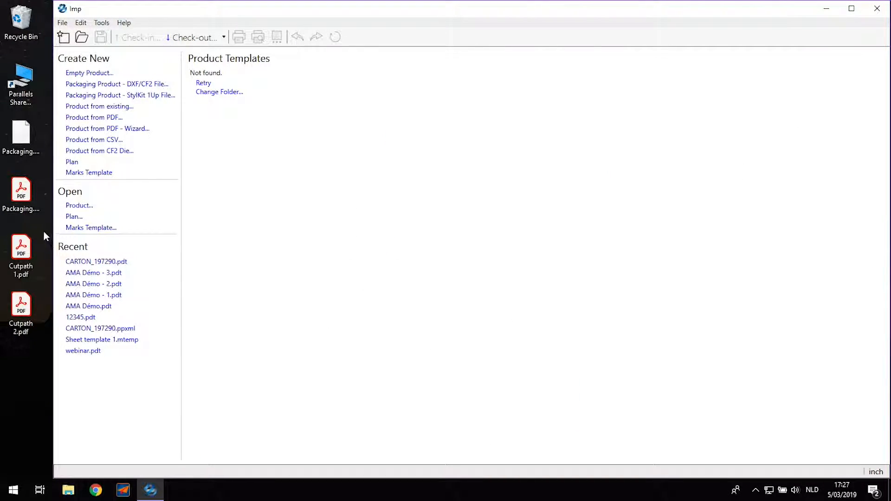
- Create a Gang product with ID Cutpath 1 from the desktop files Cutpath 1.pdf and Cutpath 2.pdf
{"action": "left_click", "coordinate": [21, 250]}
{"action": "left_click", "coordinate": [21, 311], "text": "ctrl"}
{"action": "left_click_drag", "start_coordinate": [22, 255], "coordinate": [247, 298]}
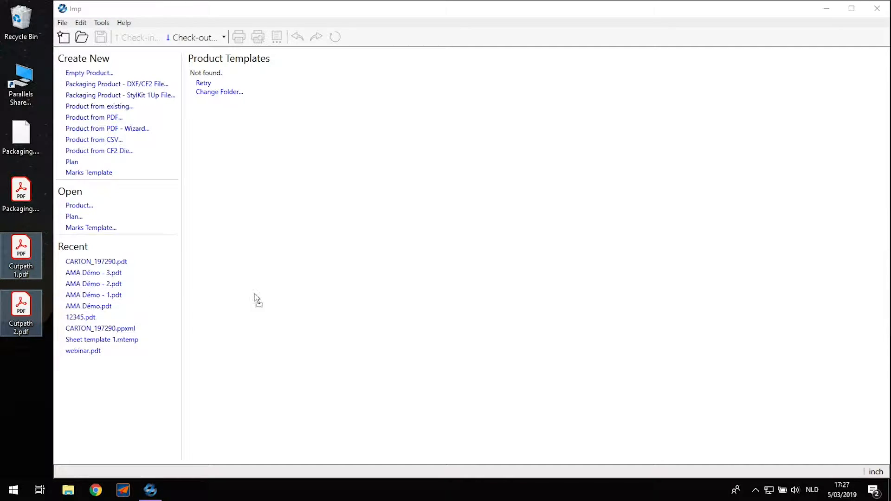
{"action": "left_click_drag", "start_coordinate": [352, 233], "coordinate": [350, 233]}
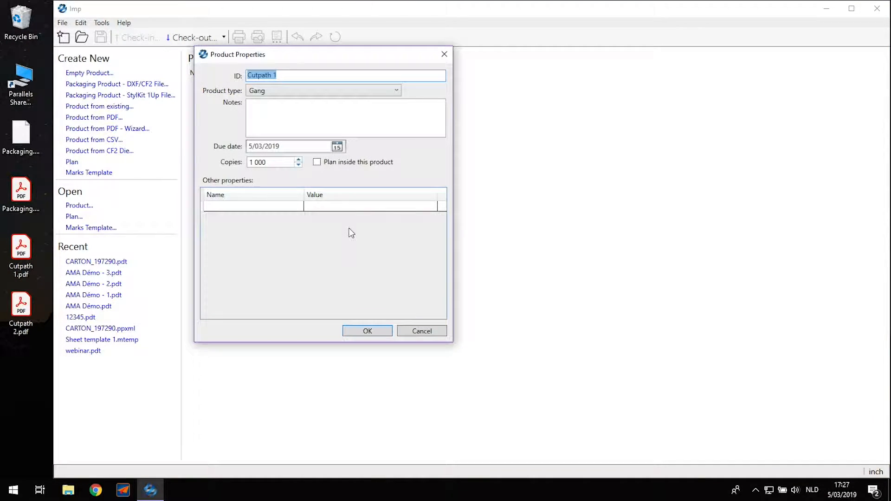
{"action": "left_click", "coordinate": [380, 330]}
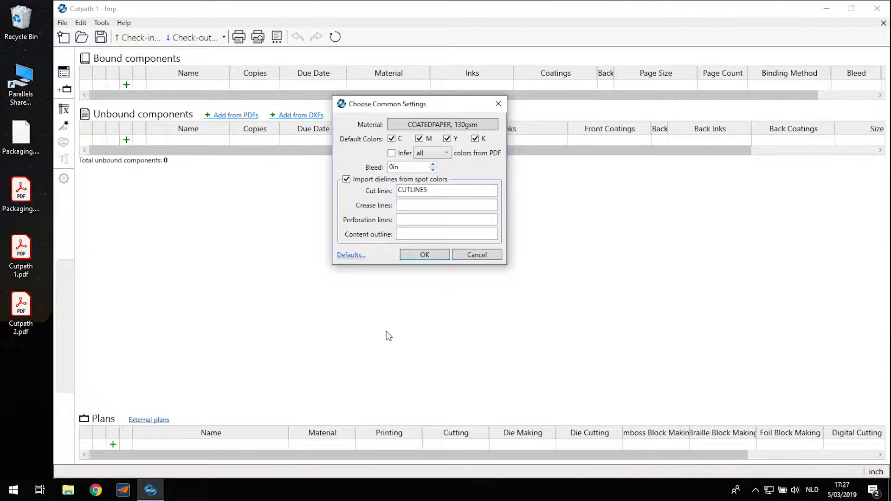
- Add Snijlijn to CUTLINES as a cut-line spot color and import both PDFs with these common settings
{"action": "left_click", "coordinate": [448, 191]}
{"action": "left_click", "coordinate": [454, 191]}
{"action": "type", "text": ",Snijlijn"}
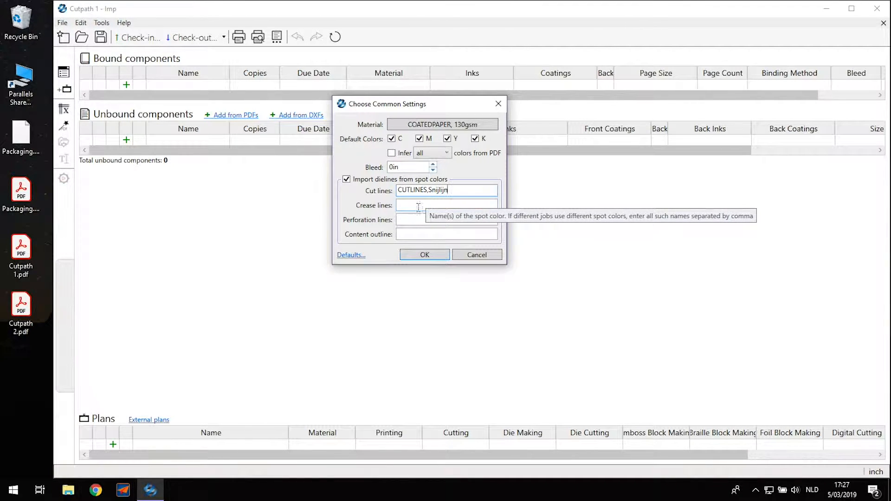
{"action": "left_click", "coordinate": [359, 259]}
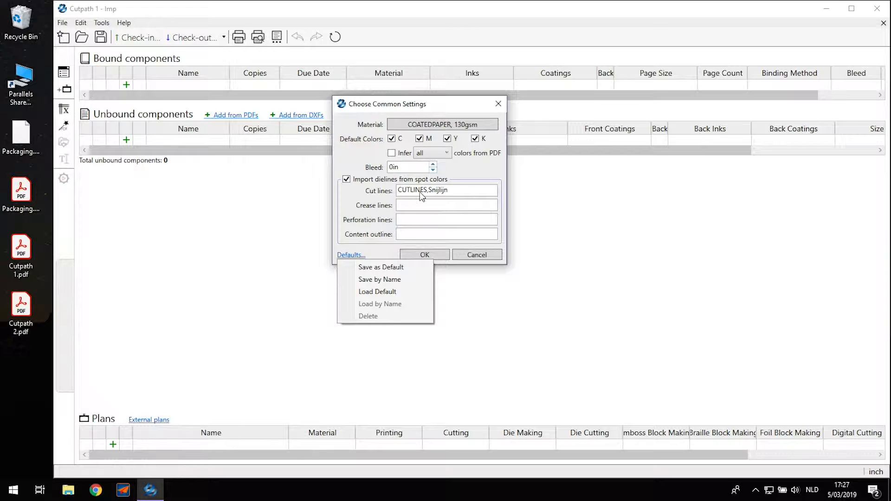
{"action": "double_click", "coordinate": [448, 192]}
{"action": "left_click", "coordinate": [463, 193]}
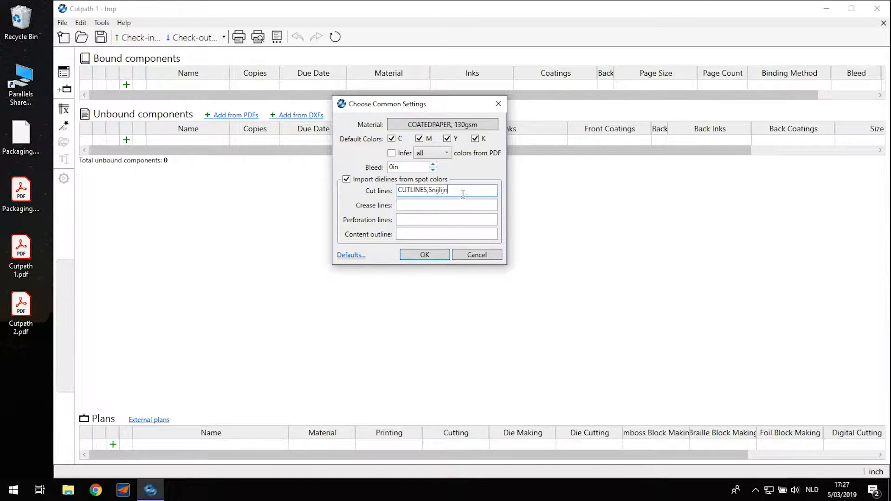
{"action": "left_click", "coordinate": [436, 259]}
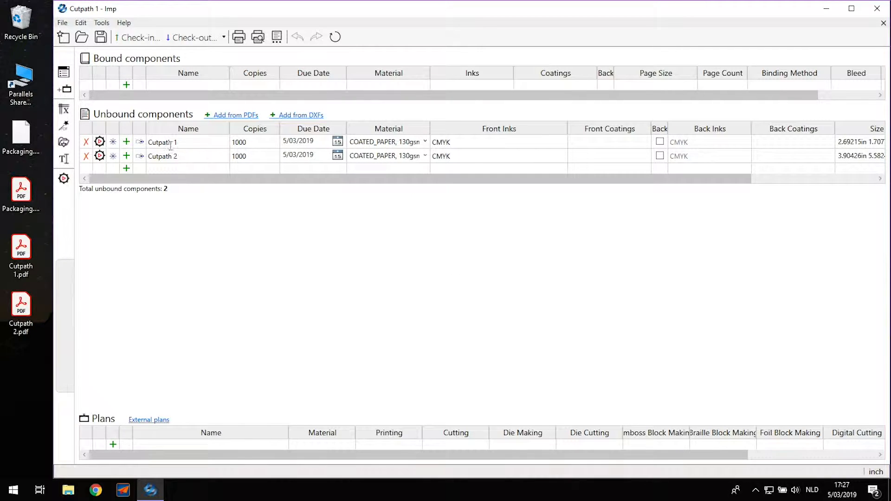
- Check the die-cut outlines of the Cutpath 1 and Cutpath 2 components and close the product
{"action": "left_click", "coordinate": [140, 143]}
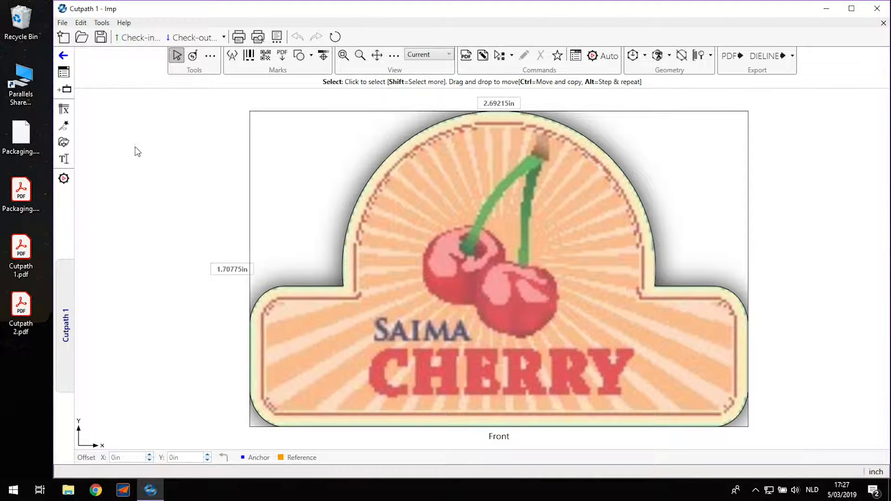
{"action": "left_click", "coordinate": [69, 328]}
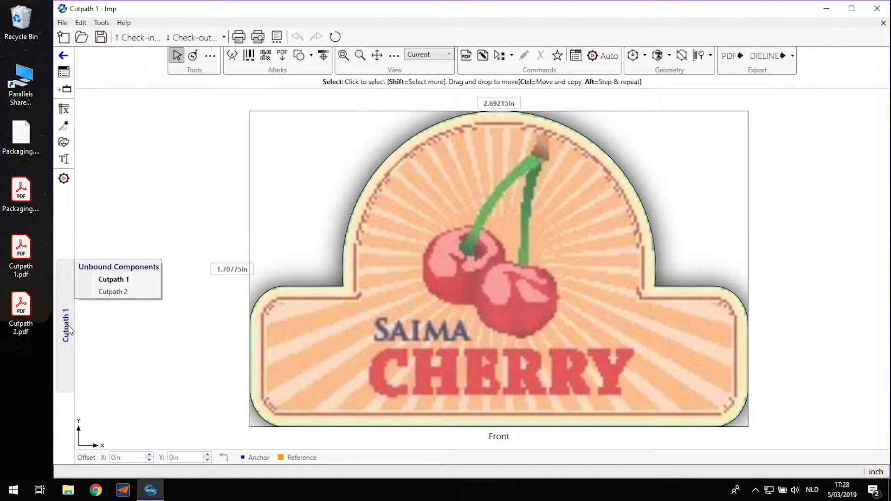
{"action": "left_click", "coordinate": [132, 290]}
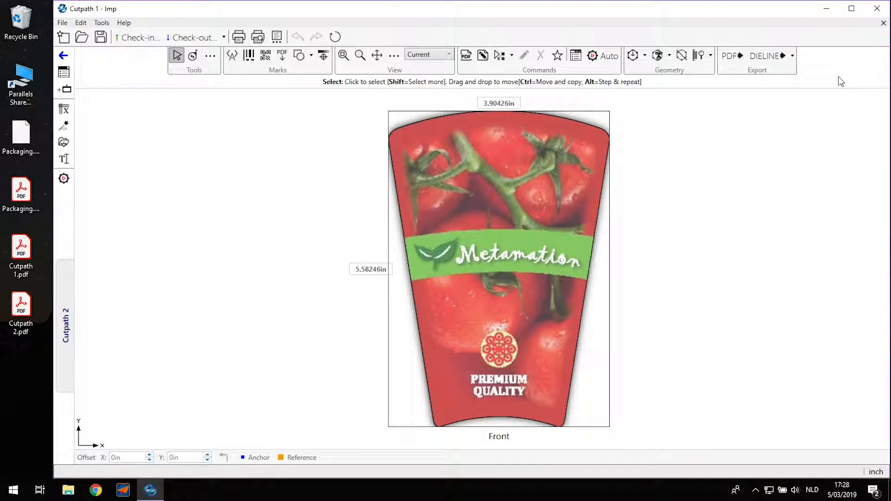
{"action": "left_click", "coordinate": [883, 24]}
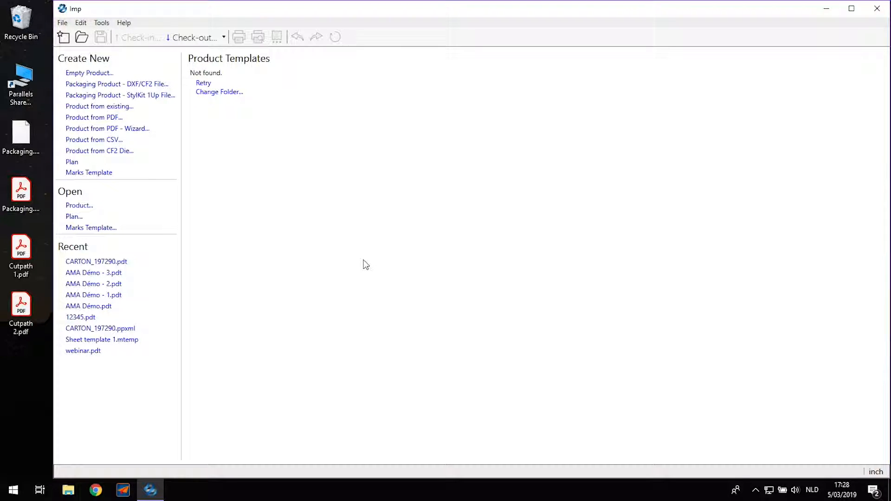
- Create a Packaging product from the desktop DXF file, using the CUTLINES layer for cut lines and mm as import unit
{"action": "left_click", "coordinate": [28, 137]}
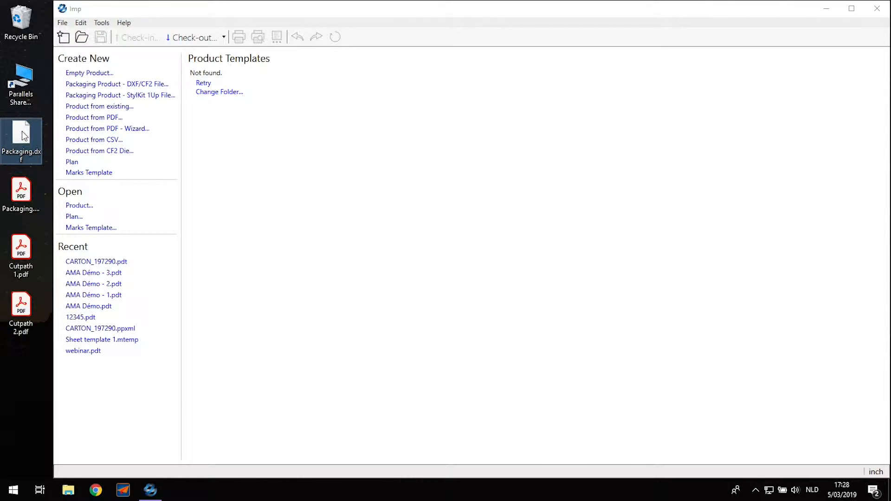
{"action": "left_click_drag", "start_coordinate": [25, 137], "coordinate": [445, 232]}
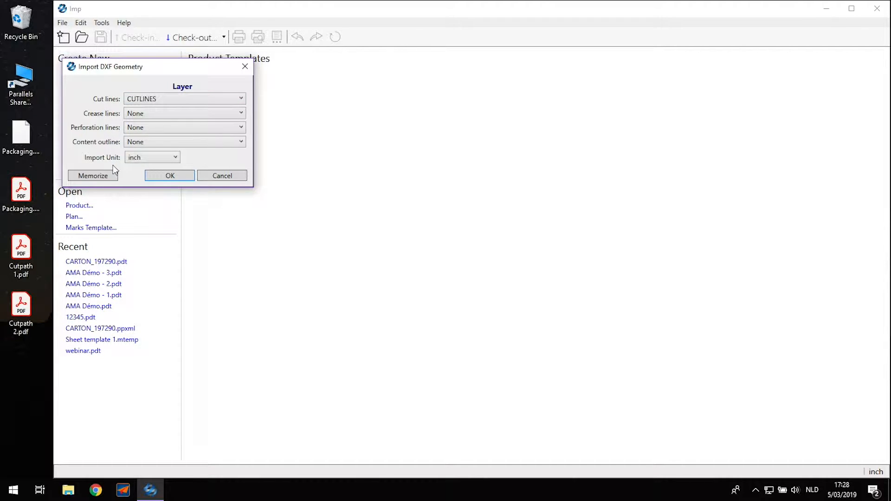
{"action": "left_click", "coordinate": [176, 160]}
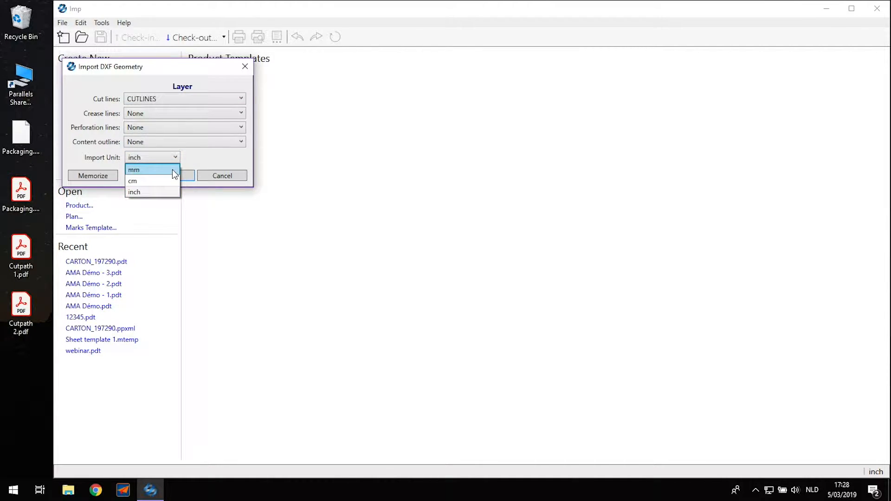
{"action": "left_click", "coordinate": [175, 170]}
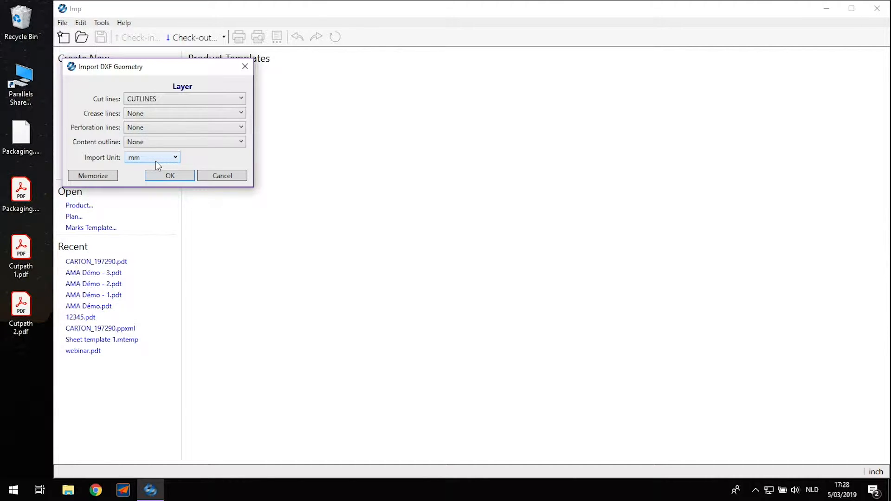
{"action": "left_click", "coordinate": [170, 176]}
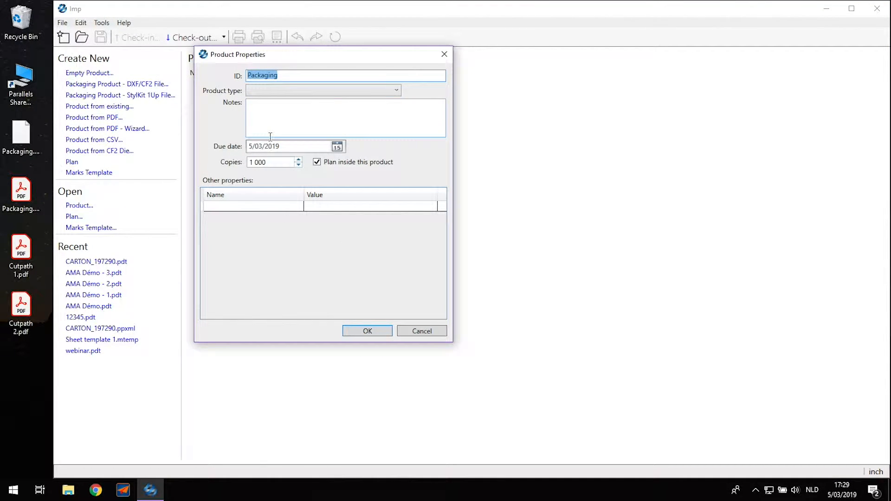
{"action": "left_click", "coordinate": [387, 336]}
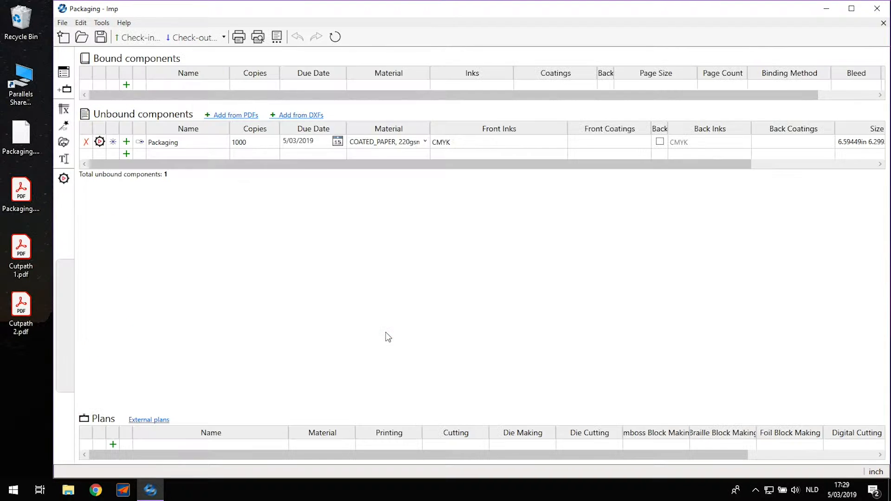
- Assign Packaging.pdf as the content of the Packaging component, replacing the placeholder on the carton layout
{"action": "left_click", "coordinate": [141, 143]}
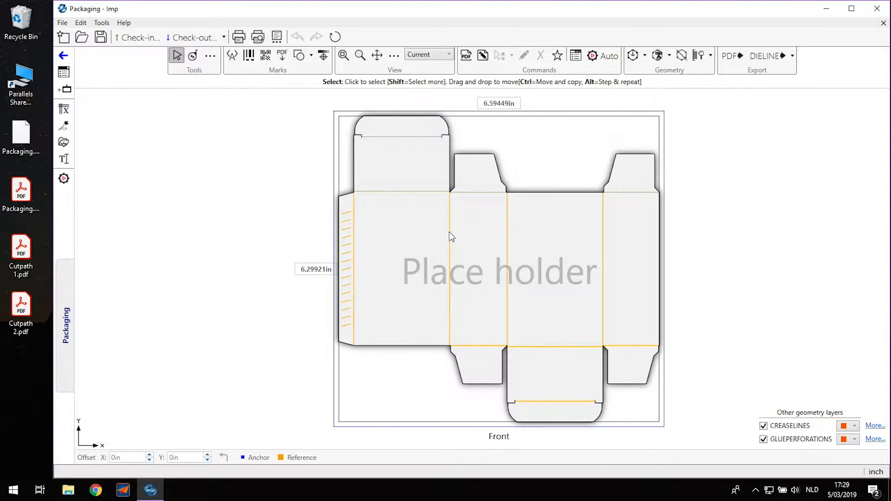
{"action": "left_click", "coordinate": [467, 56]}
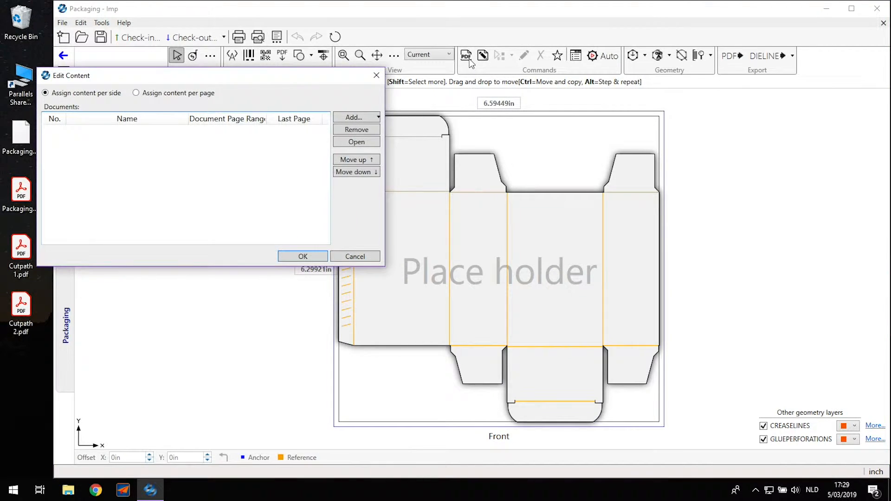
{"action": "left_click", "coordinate": [345, 116]}
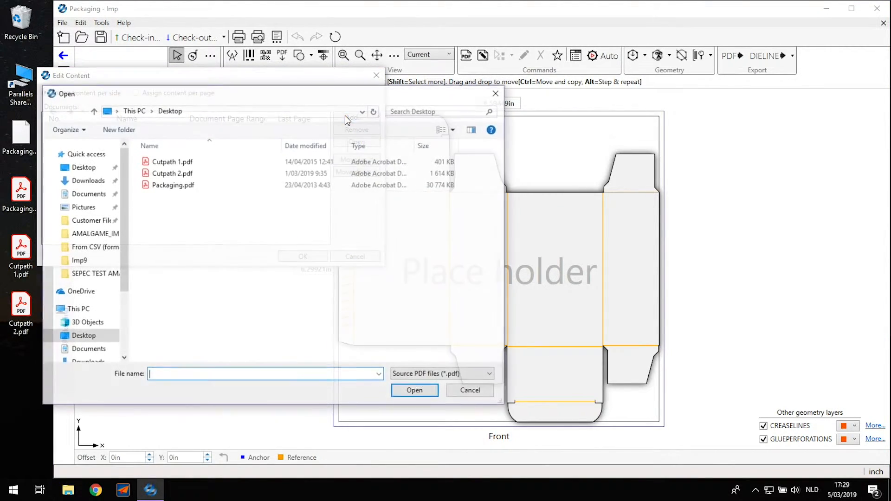
{"action": "left_click", "coordinate": [158, 186]}
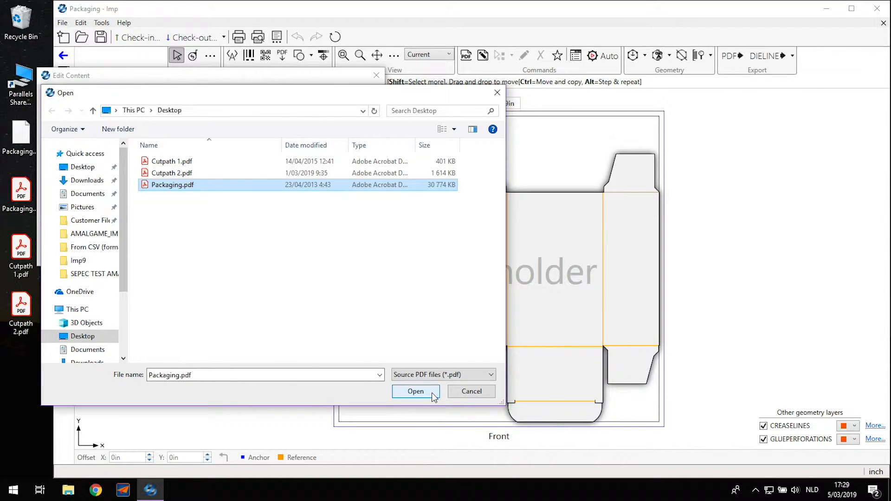
{"action": "left_click", "coordinate": [415, 391]}
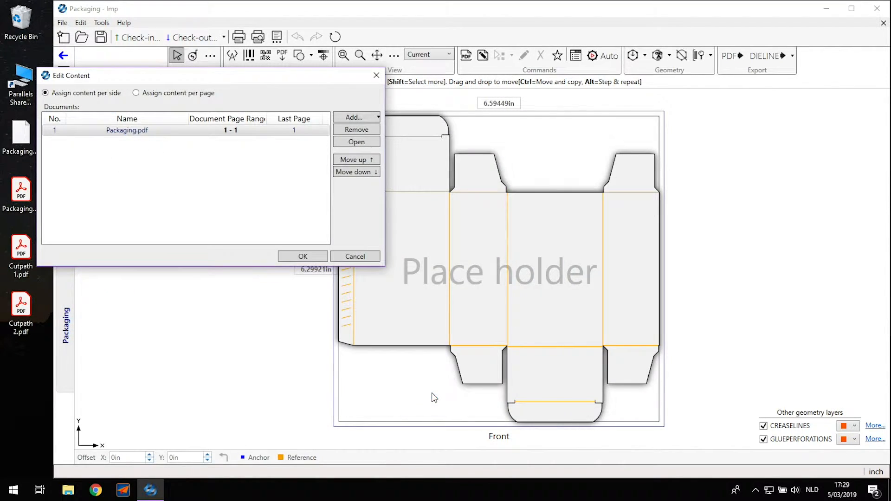
{"action": "left_click", "coordinate": [309, 256]}
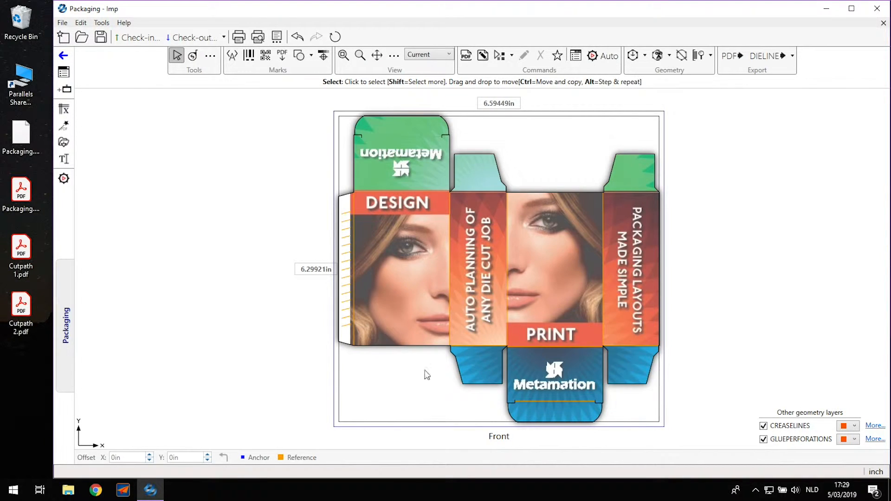